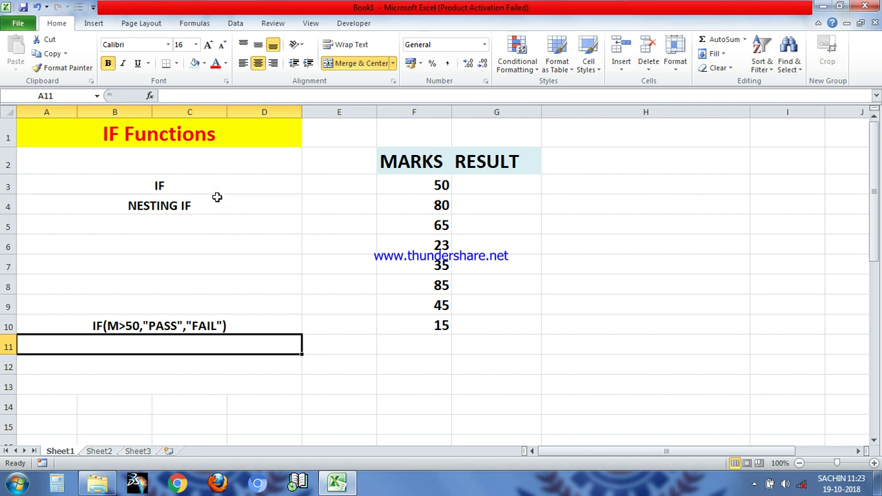
# - Review the IF and NESTING IF headings and the sample IF syntax line
pyautogui.click(169, 184)
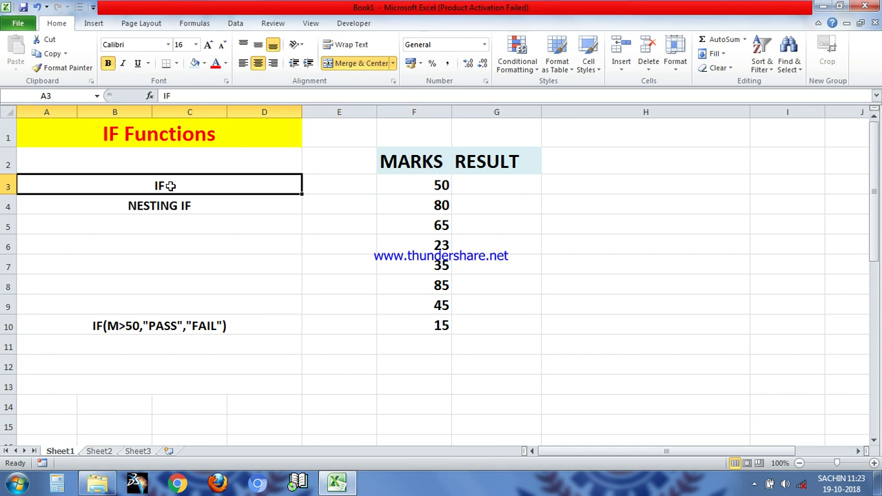
pyautogui.click(172, 207)
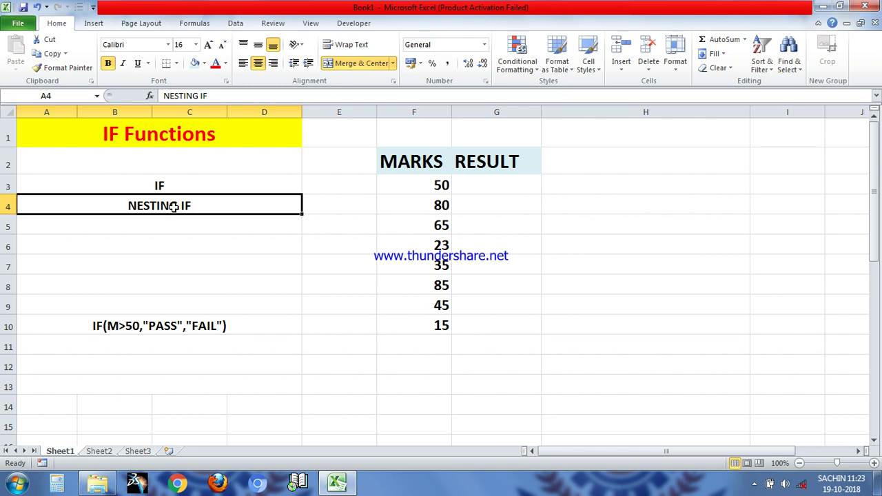
pyautogui.click(171, 180)
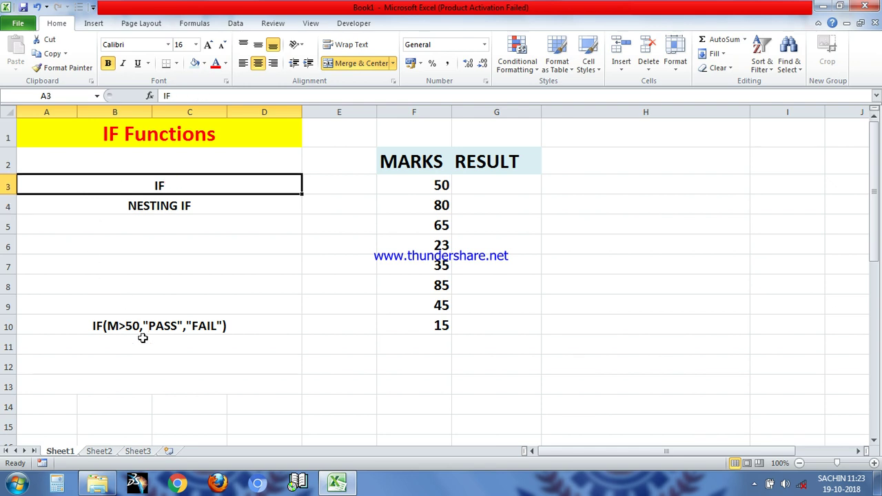
pyautogui.click(143, 333)
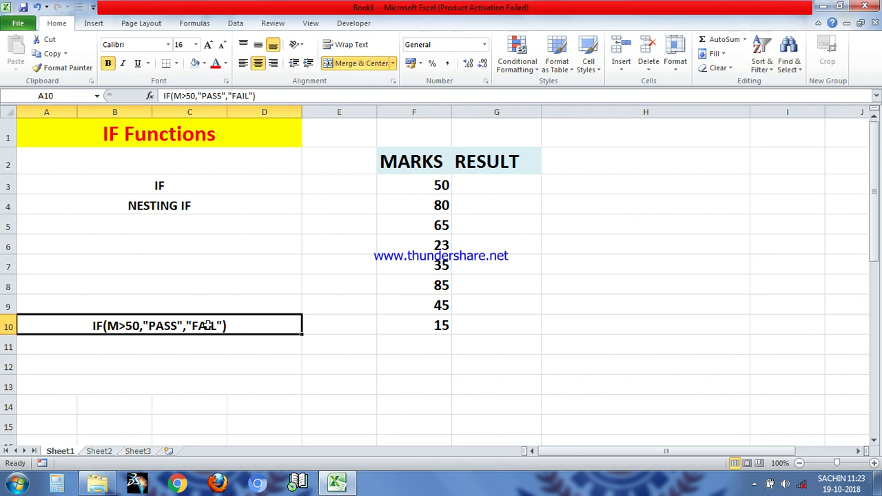
# - Enter =IF(F3>=50,"PASS","FAIL") in G3 so the mark of 50 shows PASS
pyautogui.click(480, 186)
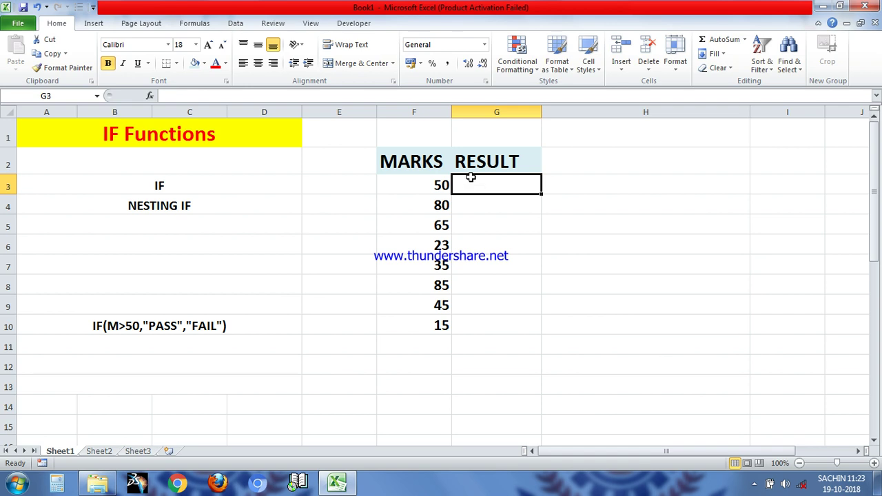
pyautogui.write('=IF(')
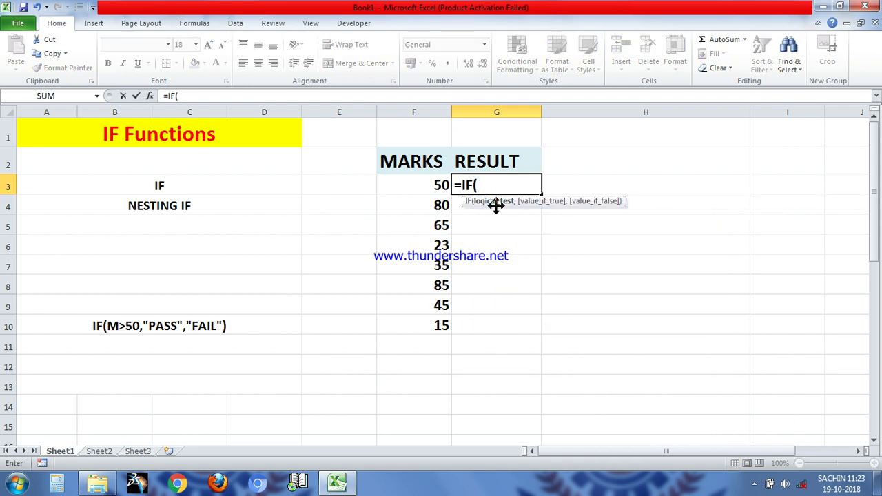
pyautogui.click(427, 183)
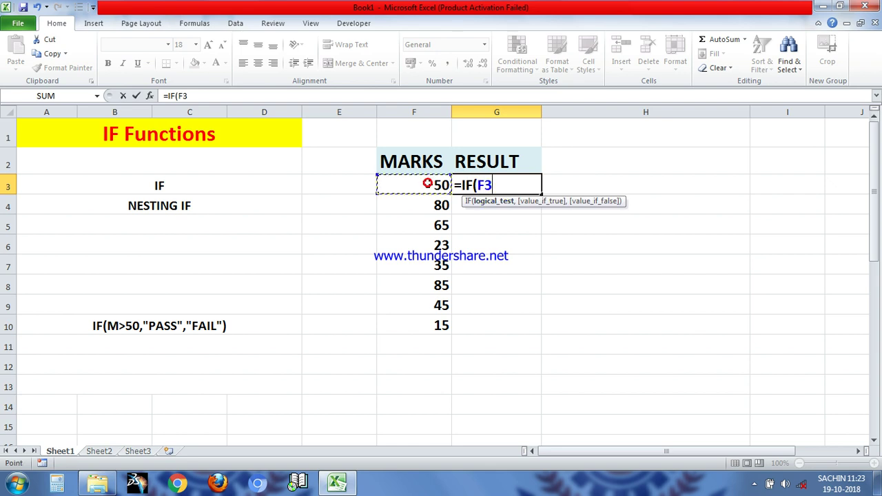
pyautogui.write('>')
pyautogui.write('50')
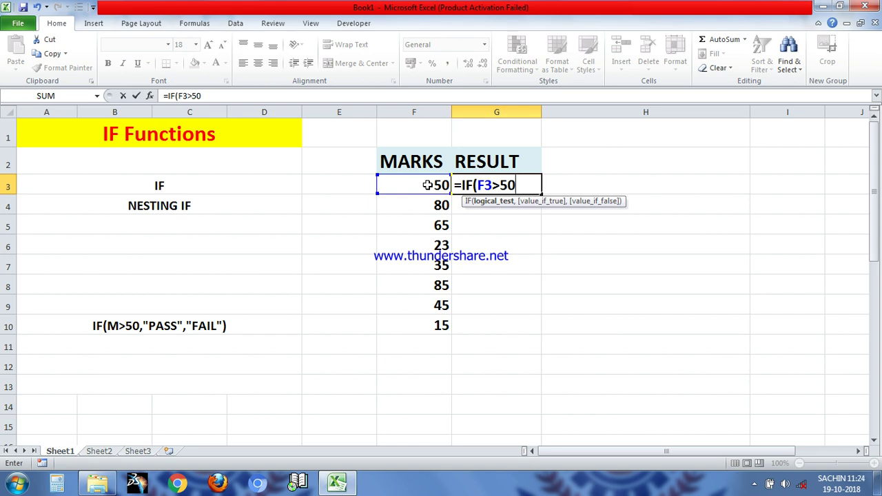
pyautogui.press('BackSpace')
pyautogui.press('BackSpace')
pyautogui.write('=50')
pyautogui.write(',"')
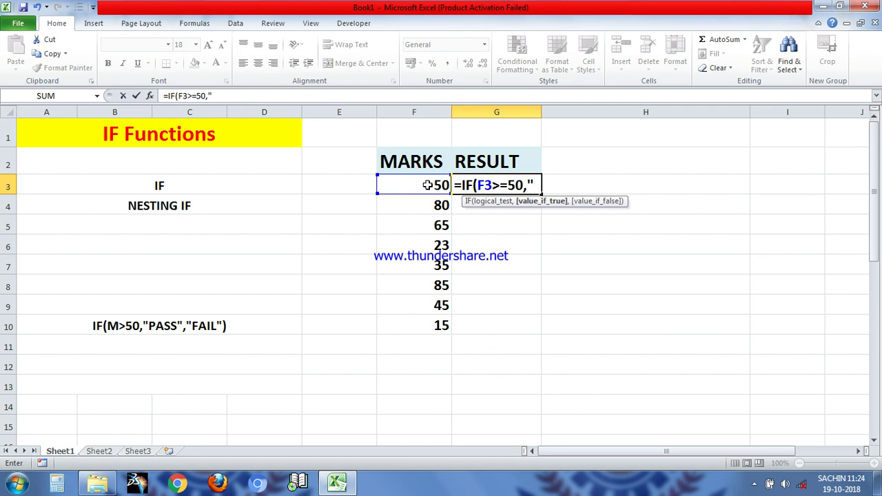
pyautogui.write('PASS"')
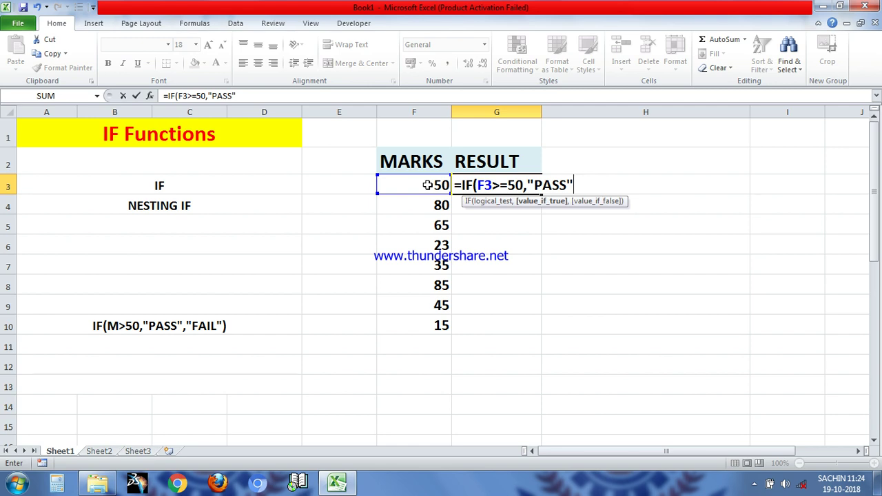
pyautogui.write(',')
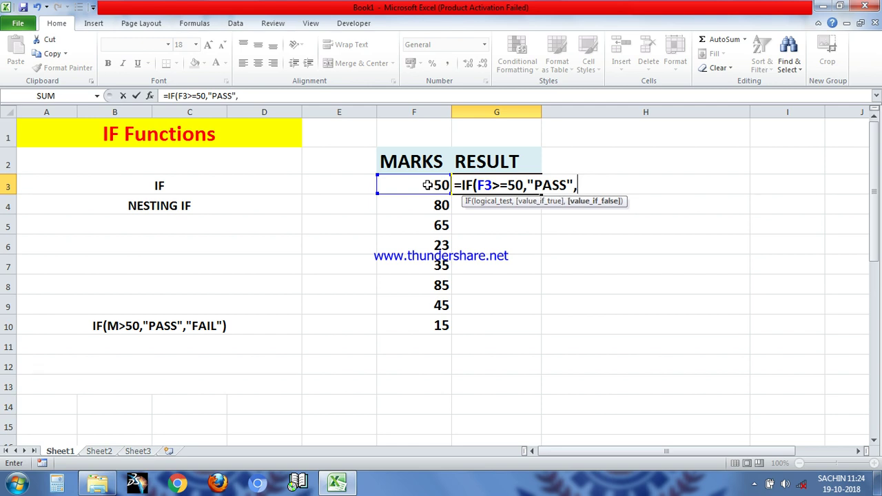
pyautogui.write('"FAIL"')
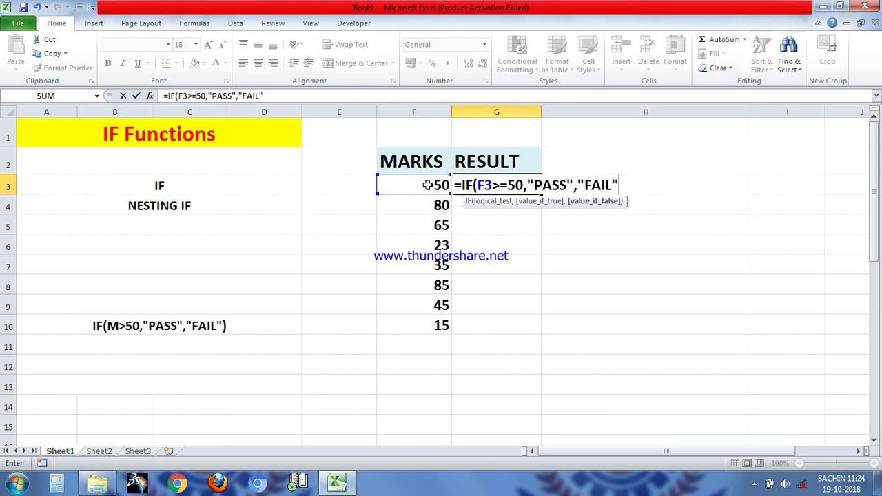
pyautogui.write(')')
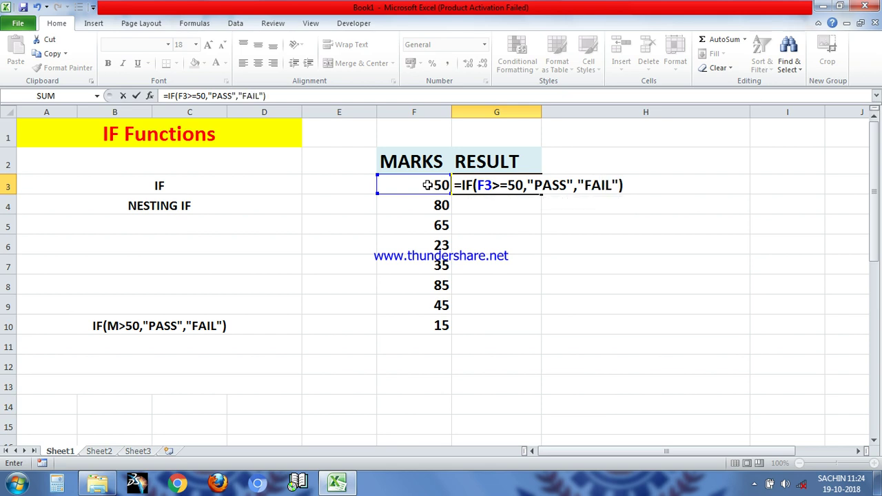
pyautogui.press('Return')
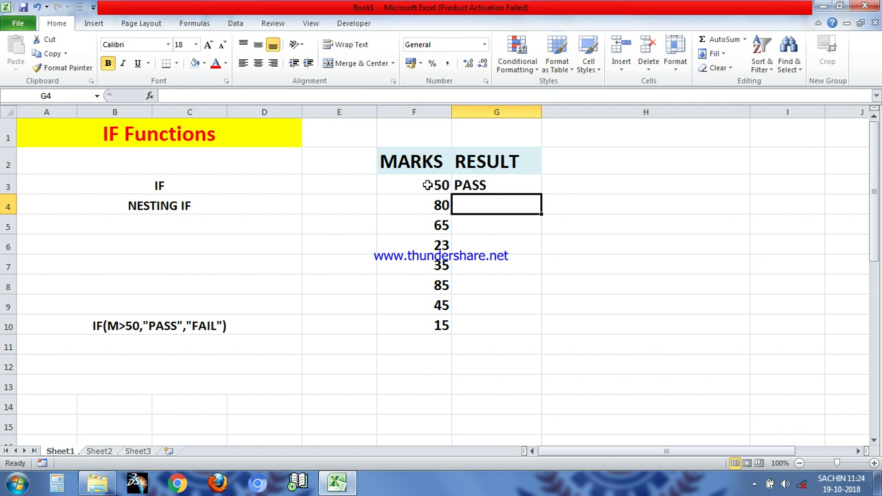
pyautogui.click(466, 188)
pyautogui.moveTo(542, 194); pyautogui.dragTo(542, 331)
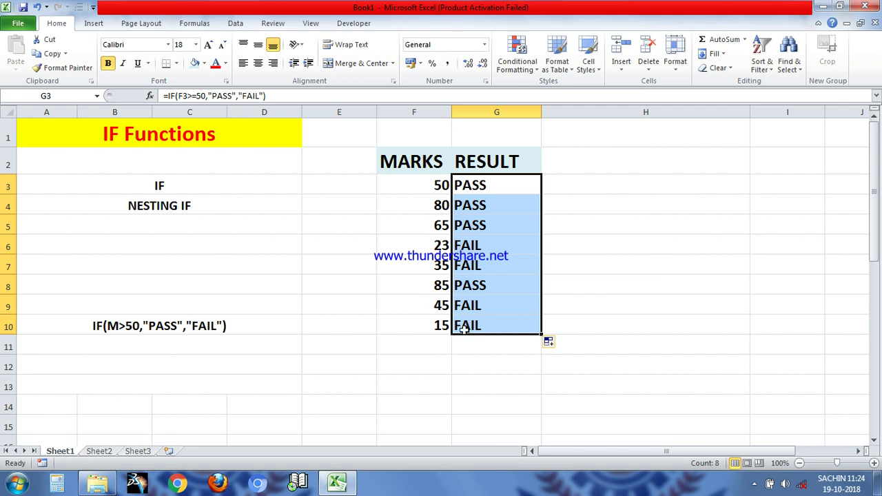
pyautogui.moveTo(505, 205); pyautogui.dragTo(496, 324)
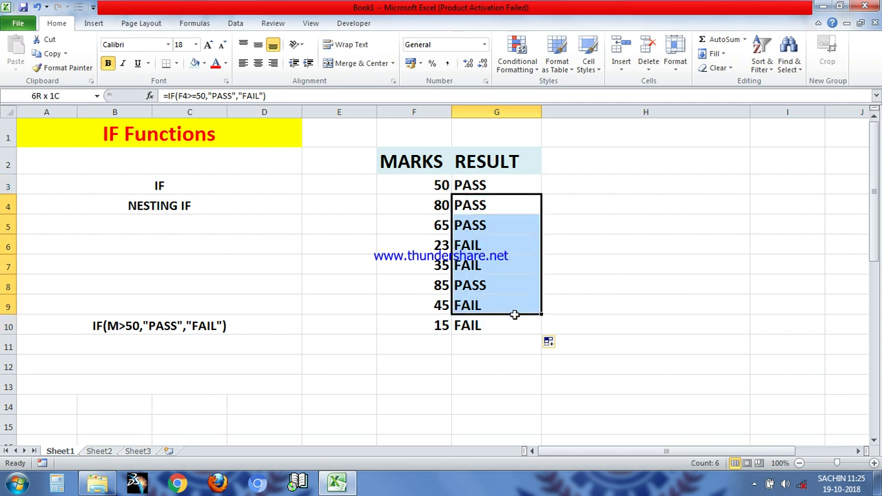
pyautogui.press('Delete')
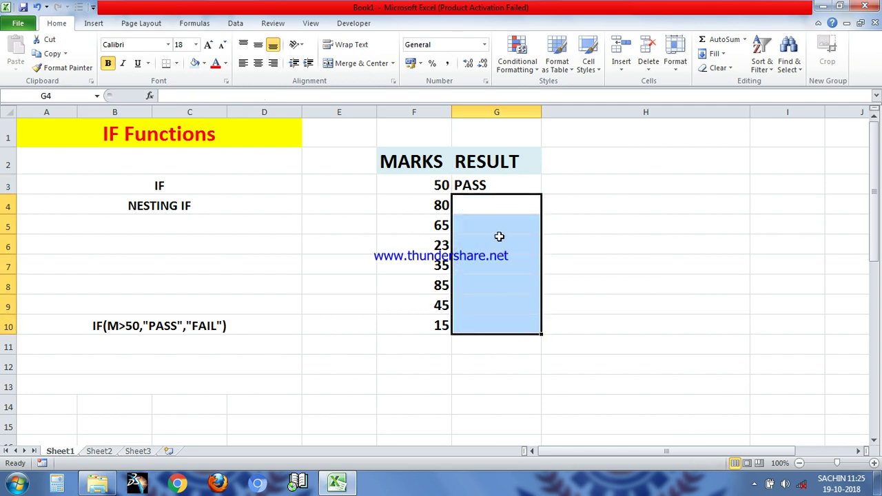
pyautogui.click(512, 185)
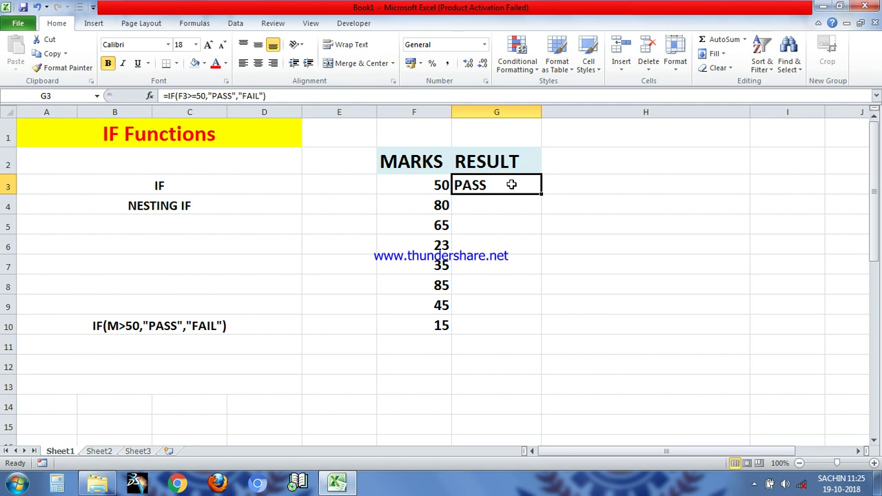
pyautogui.hotkey('shift', 'Down')
pyautogui.hotkey('shift', 'Down')
pyautogui.hotkey('shift', 'Down')
pyautogui.hotkey('shift', 'Down')
pyautogui.hotkey('shift', 'Down')
pyautogui.hotkey('shift', 'Down')
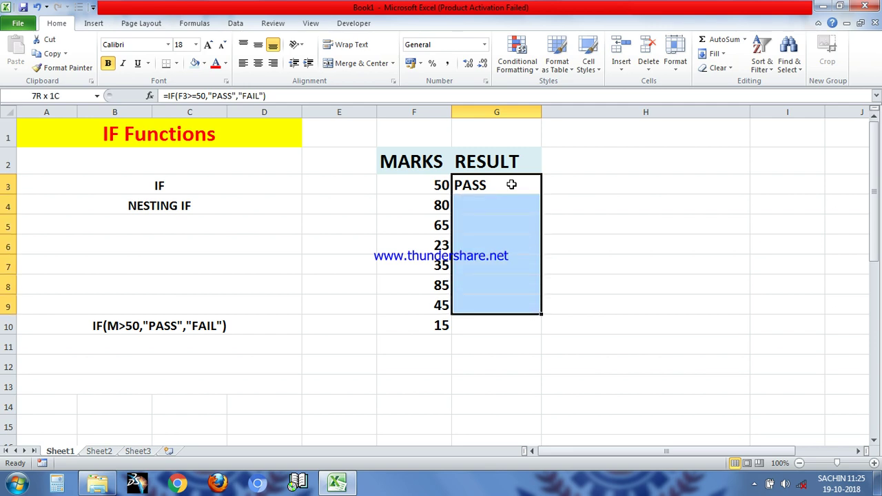
pyautogui.hotkey('shift', 'Down')
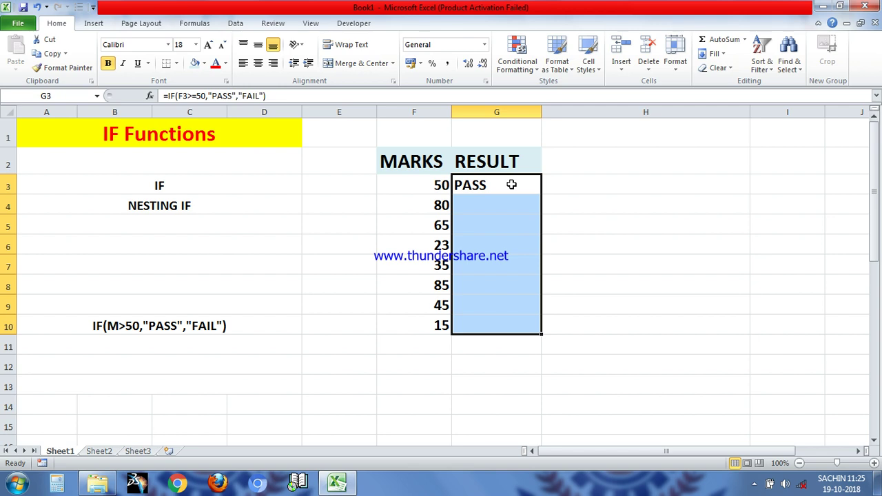
# - Fill G3's formula down through G10 with Ctrl+D
pyautogui.hotkey('ctrl', 'd')
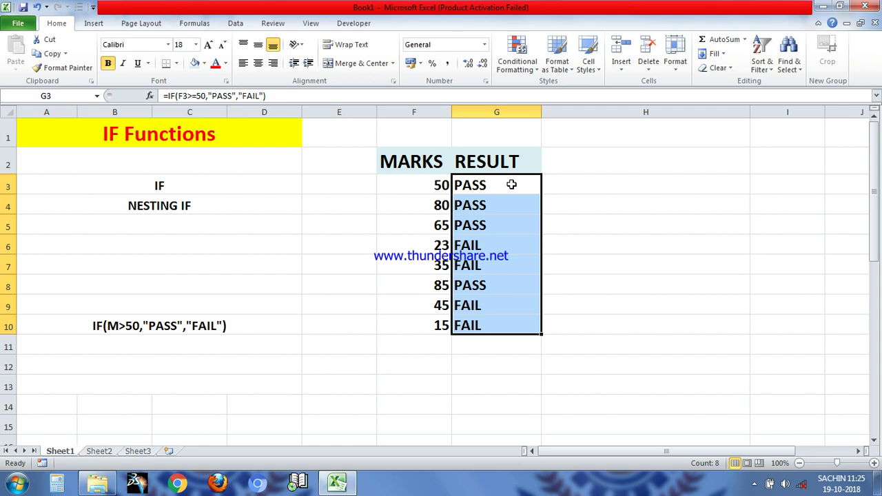
# - Start F21's nested formula: "IST" if E21>600, "2ND" if E21>450, then a test for E21>350
pyautogui.scroll(-6, 513, 187)
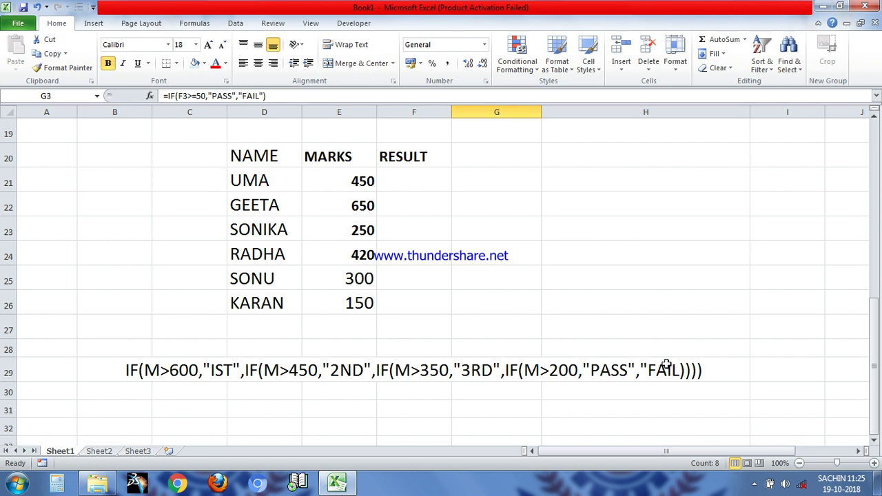
pyautogui.click(398, 181)
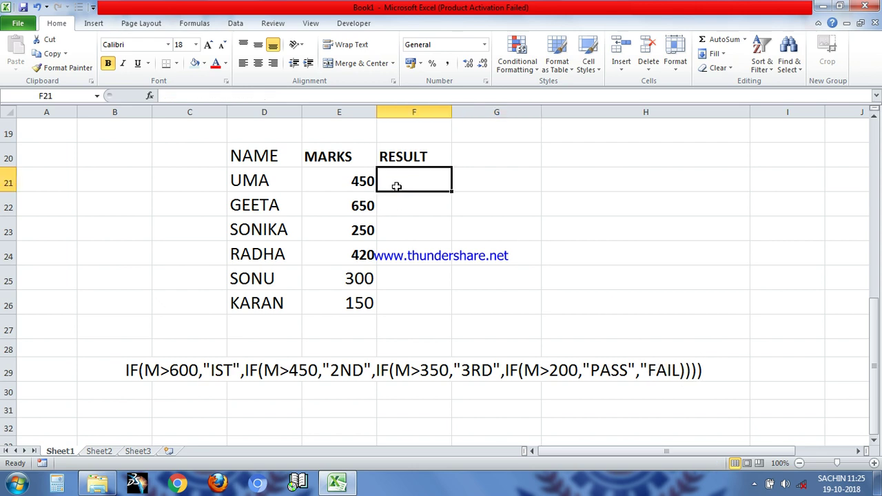
pyautogui.write('=IF')
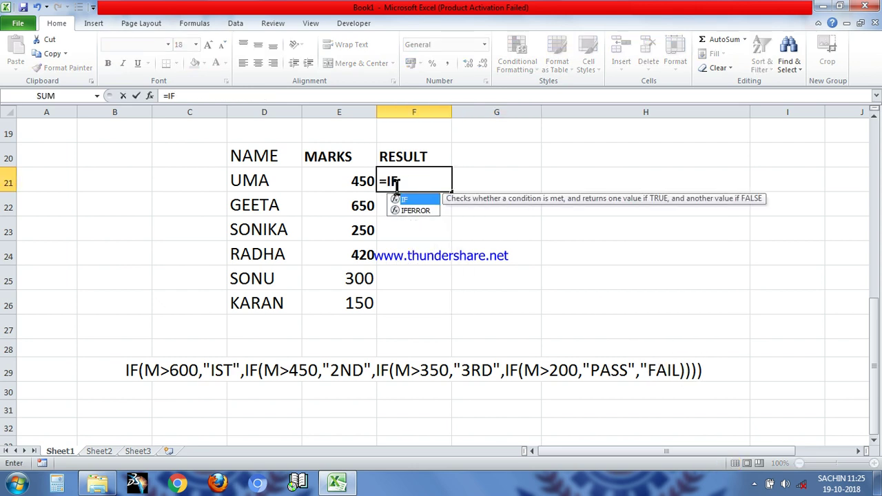
pyautogui.write('(')
pyautogui.click(372, 176)
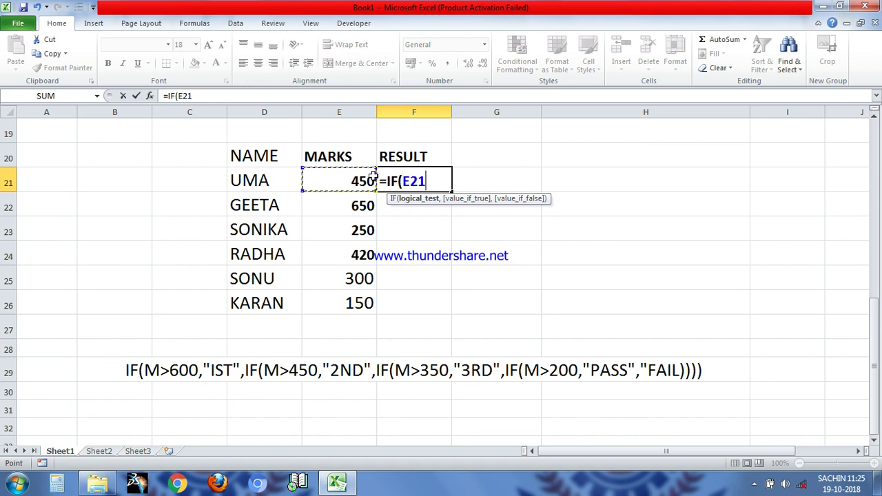
pyautogui.write('>')
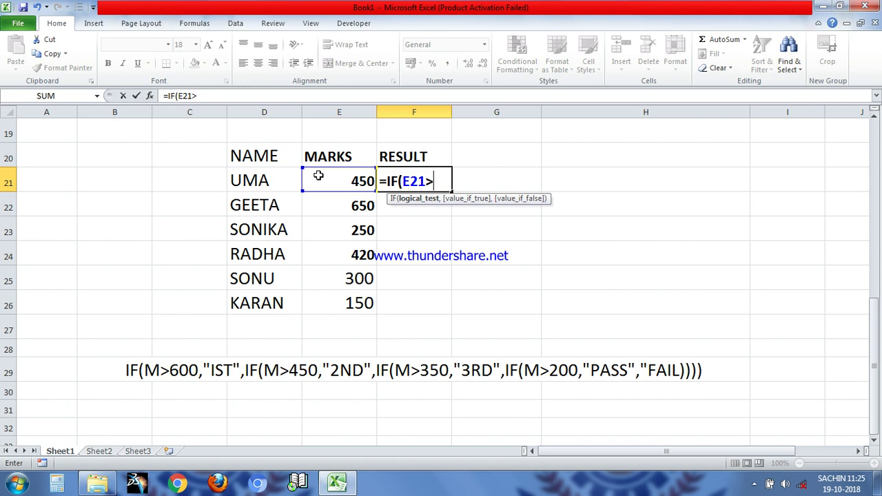
pyautogui.write('600,')
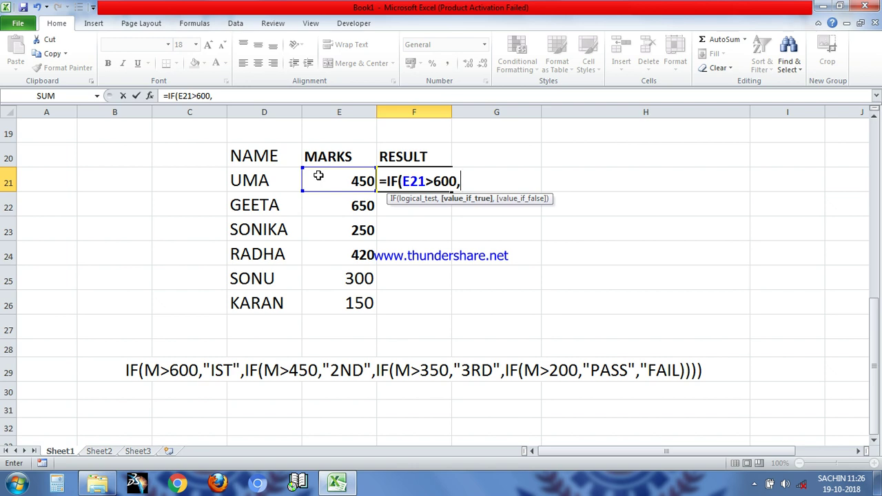
pyautogui.write('"IST",')
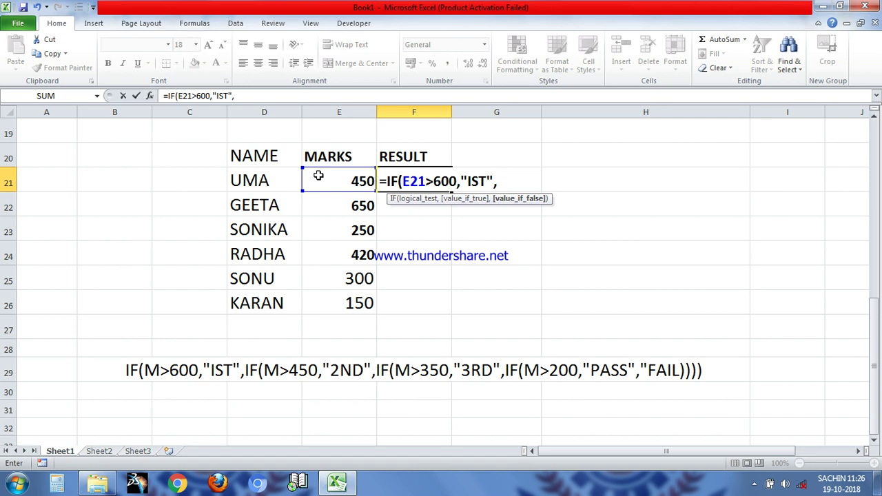
pyautogui.write('I')
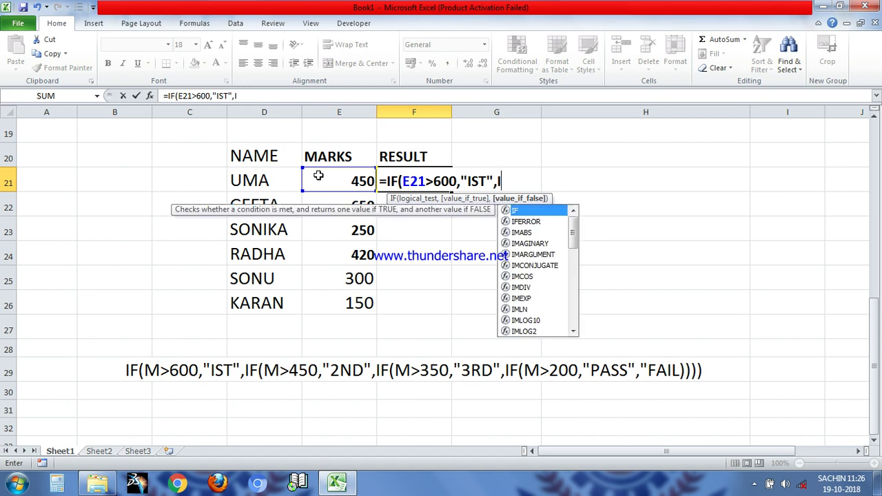
pyautogui.write('F(')
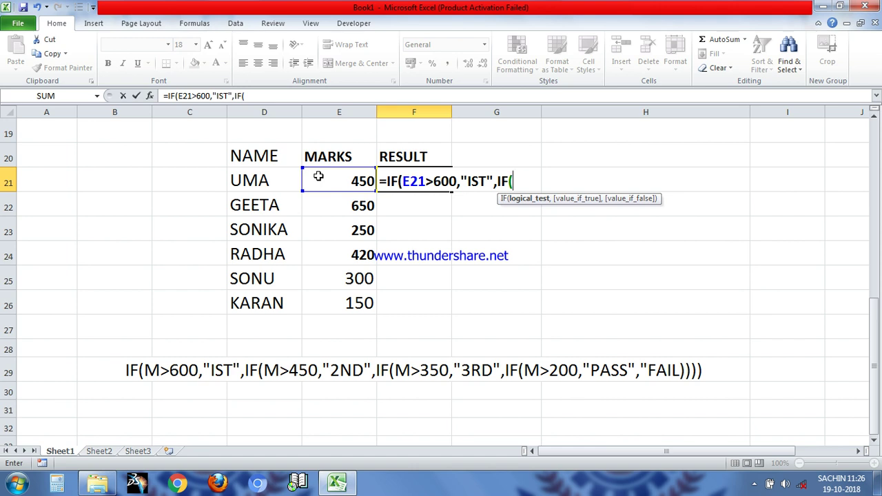
pyautogui.click(318, 177)
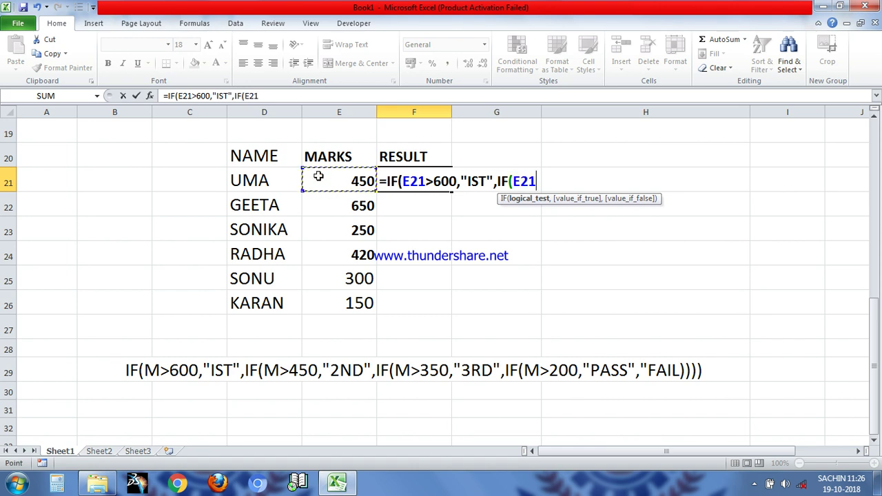
pyautogui.write('>=')
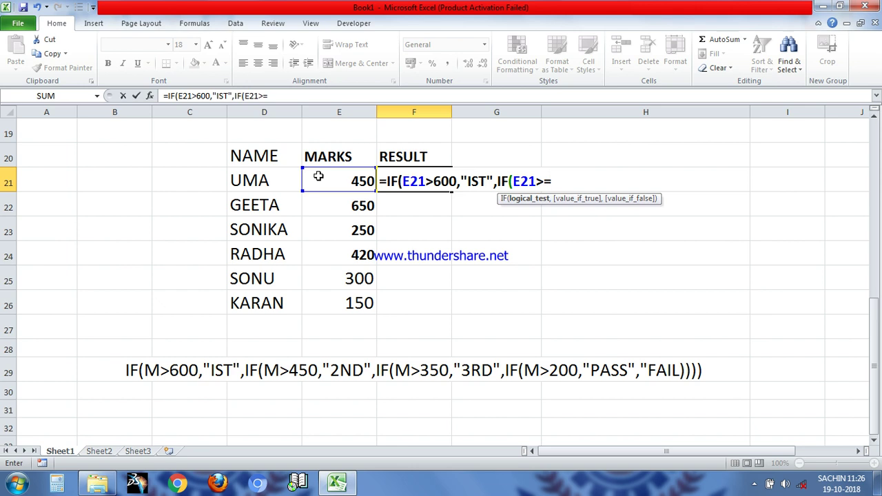
pyautogui.press('BackSpace')
pyautogui.write('450')
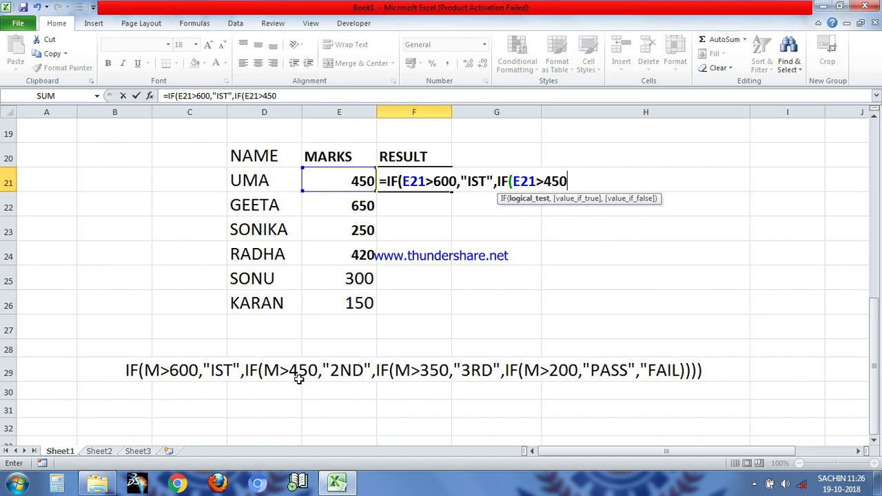
pyautogui.write(',"')
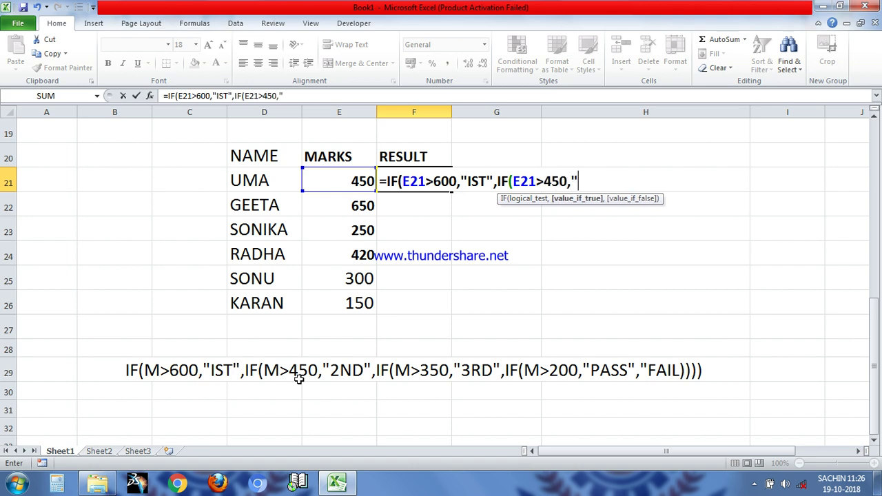
pyautogui.write('2ND",IF')
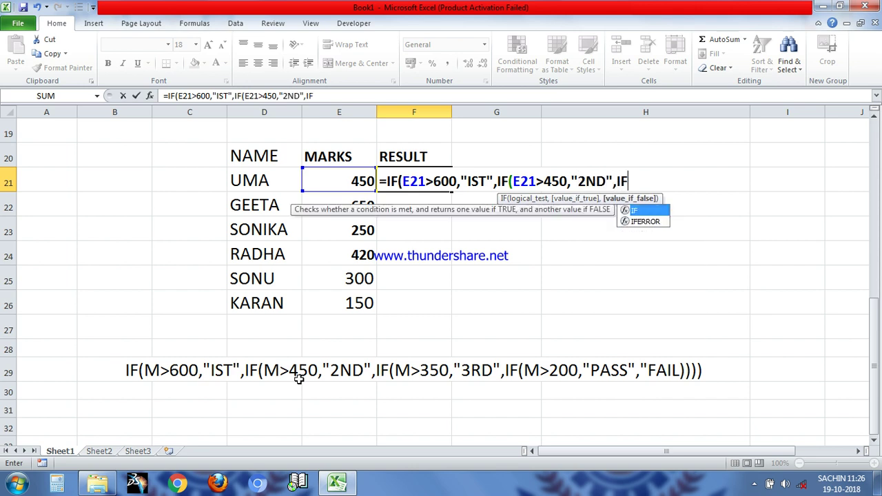
pyautogui.write('(')
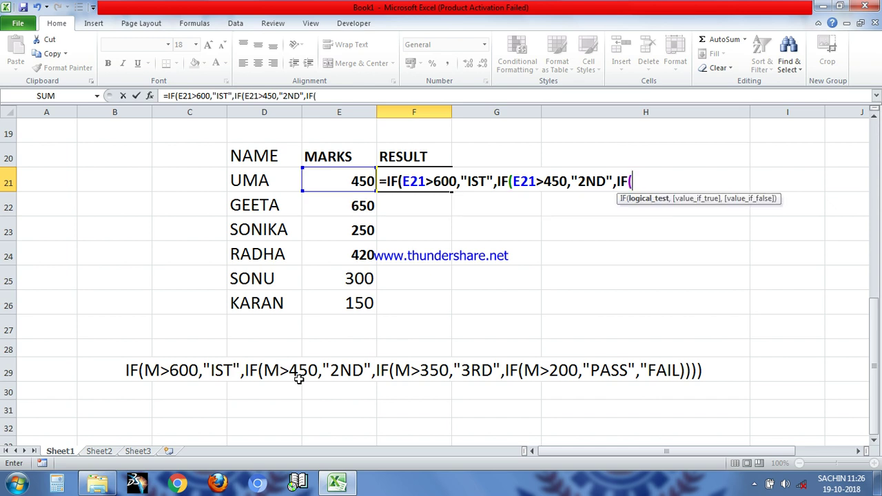
pyautogui.write('E21>')
pyautogui.write('350')
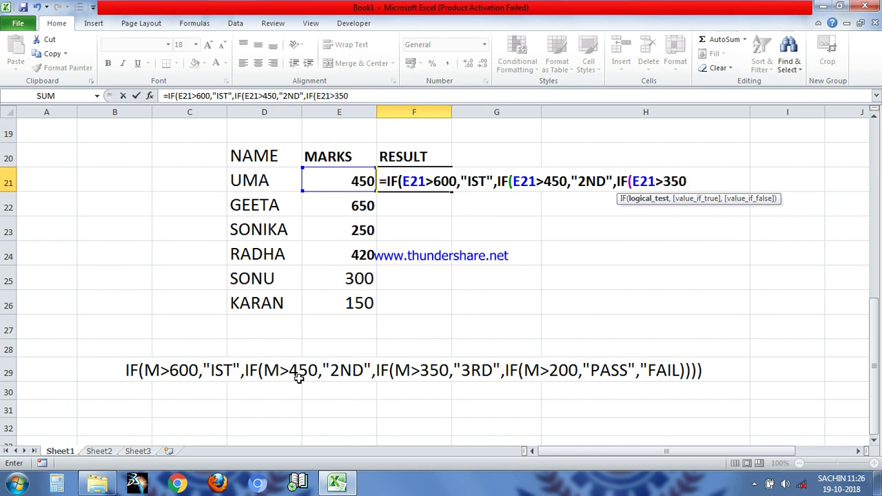
pyautogui.write(',"3RD",IF(')
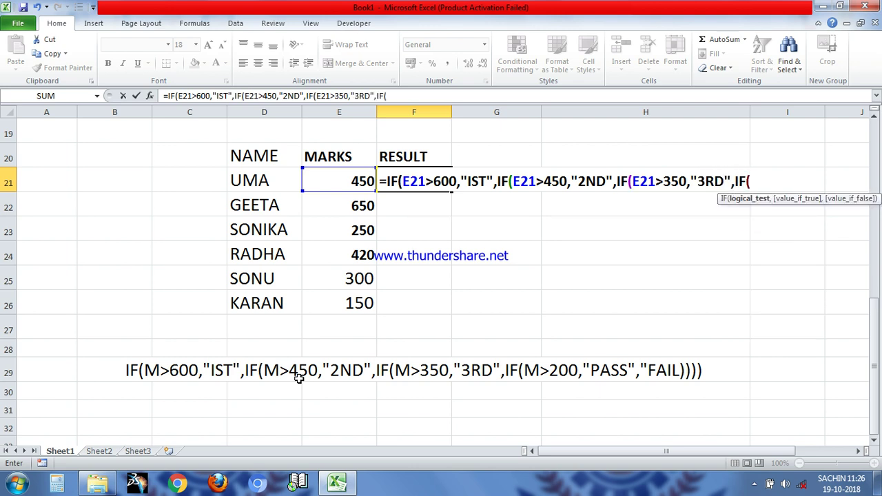
pyautogui.write('E21>')
pyautogui.write('200,"')
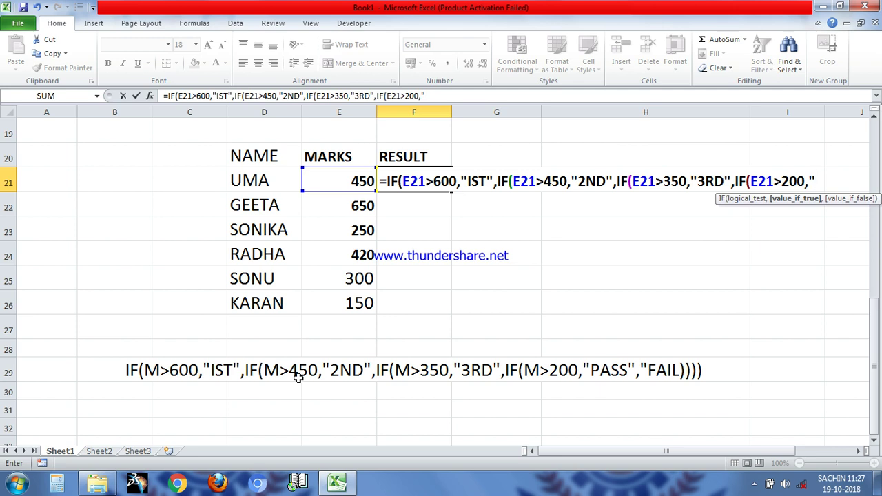
pyautogui.write('PAS')
pyautogui.write('S","FAIL"')
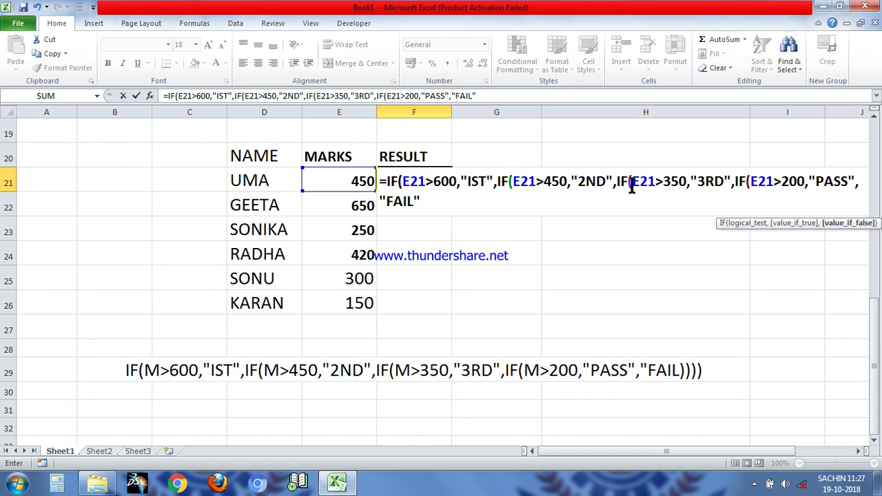
# - Add the four closing brackets to finish F21's nested IF with 3RD, PASS and FAIL outcomes
pyautogui.write('))))')
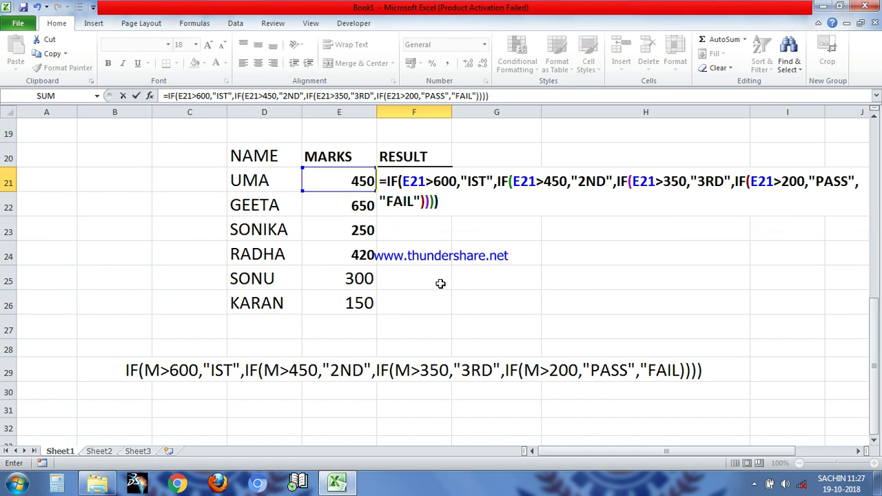
# - Confirm the nested IF in F21, which returns 3RD for UMA's 450 marks
pyautogui.scroll(1, 441, 282)
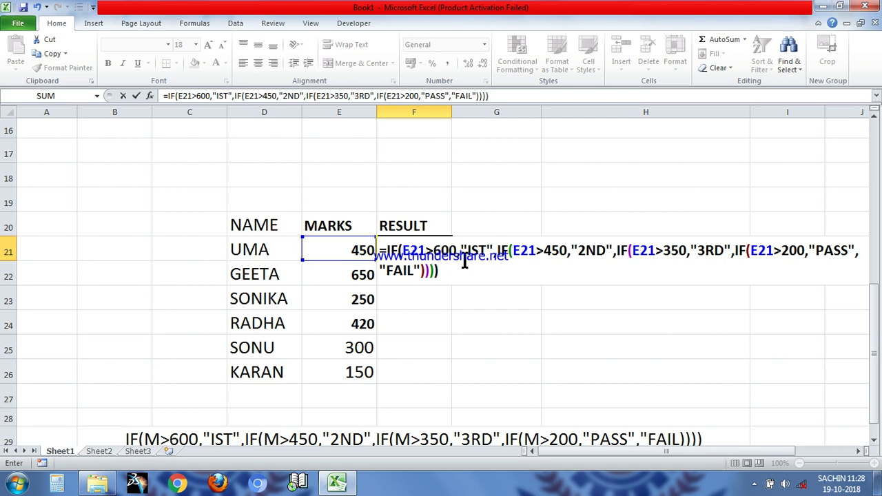
pyautogui.press('Return')
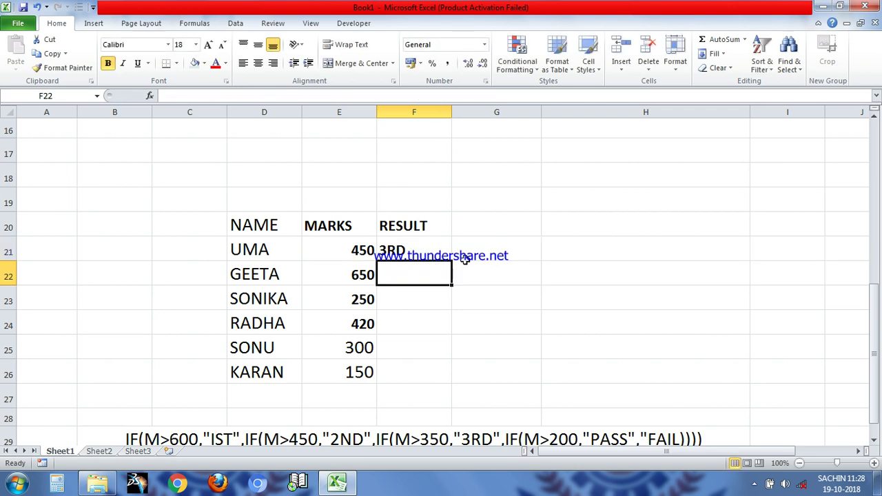
pyautogui.click(440, 249)
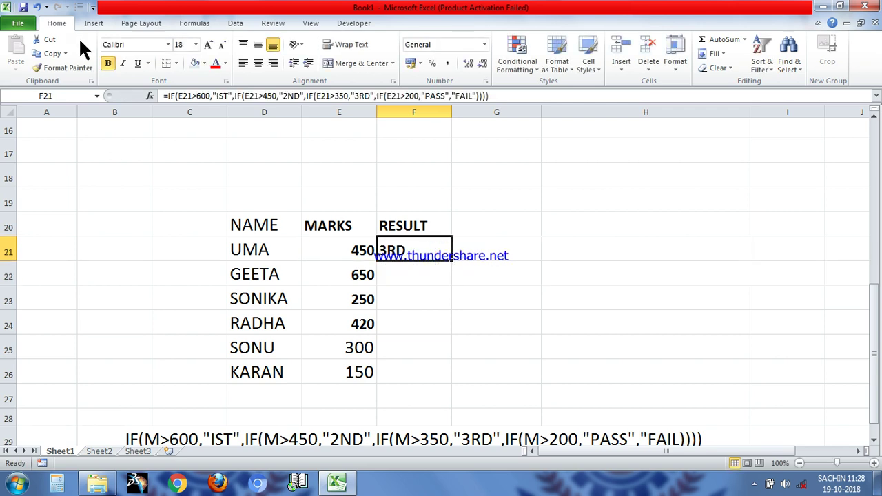
pyautogui.doubleClick(203, 96)
pyautogui.moveTo(201, 96); pyautogui.dragTo(210, 95)
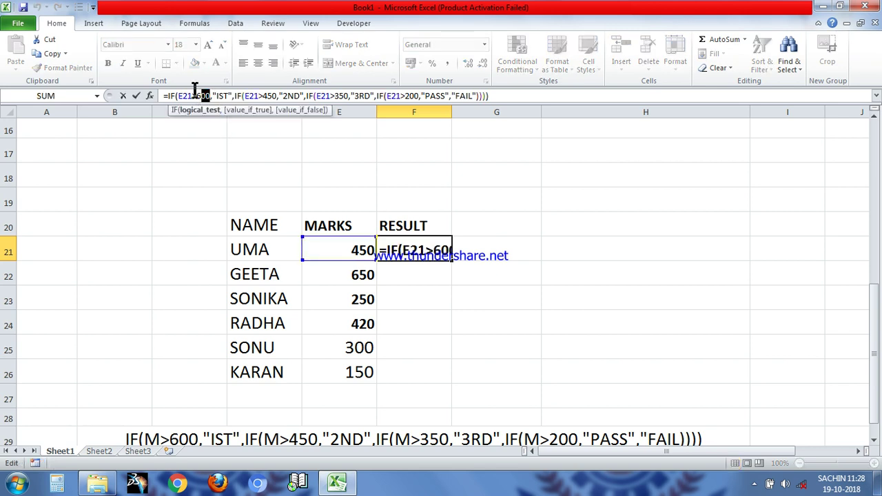
pyautogui.click(416, 242)
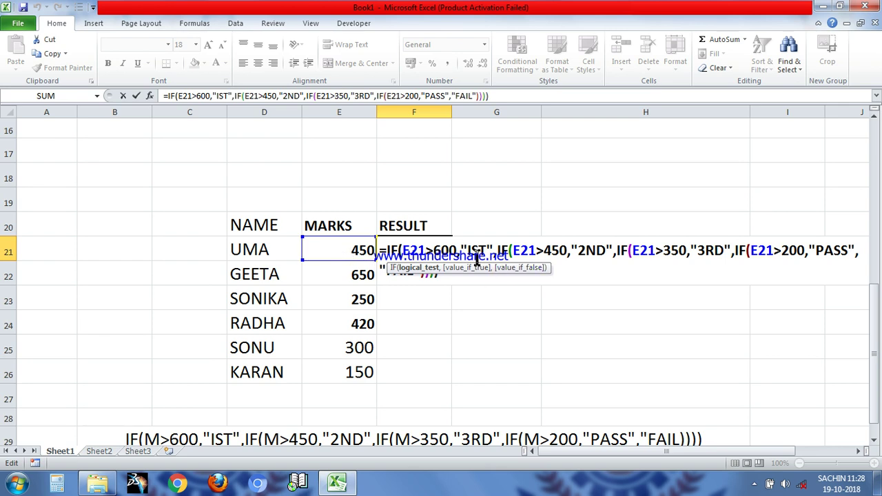
pyautogui.press('Return')
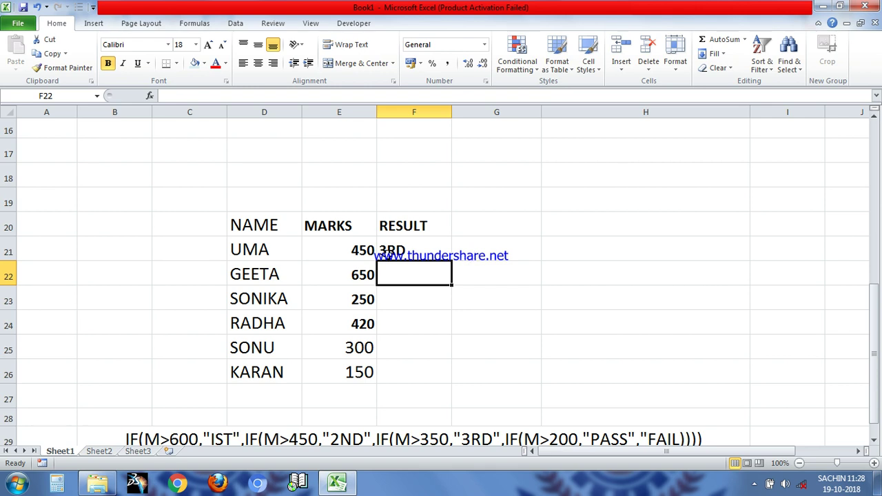
pyautogui.click(387, 254)
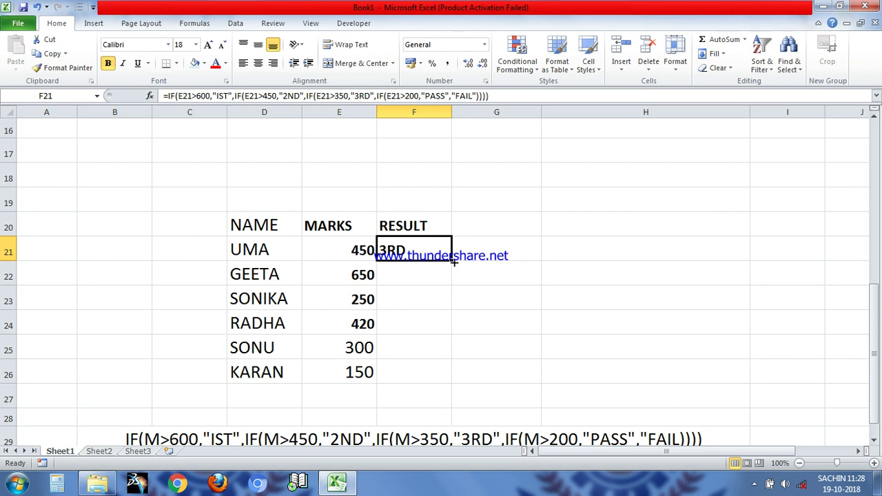
pyautogui.moveTo(454, 262); pyautogui.dragTo(449, 369)
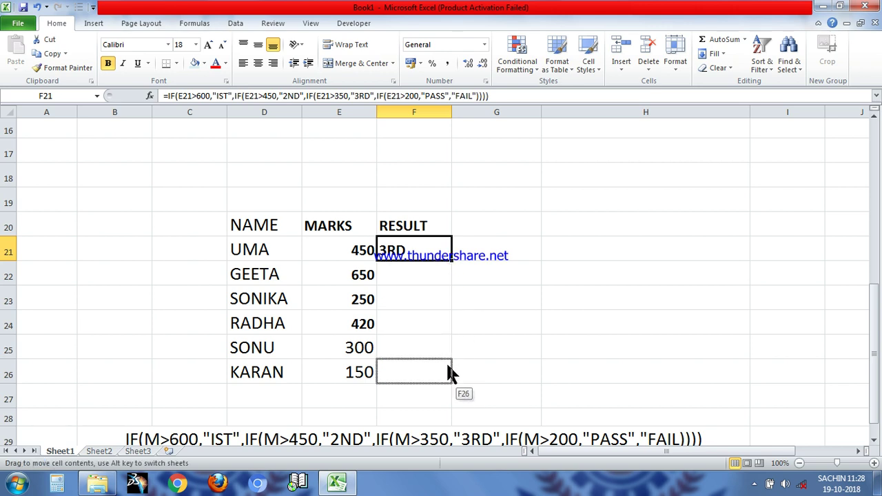
# - Undo the accidental cell move, fill F21's formula down to F26, and check F22 and F26
pyautogui.moveTo(449, 372)
pyautogui.mouseDown()
pyautogui.moveTo(453, 262)
pyautogui.moveTo(453, 282)
pyautogui.moveTo(529, 281)
pyautogui.mouseUp()
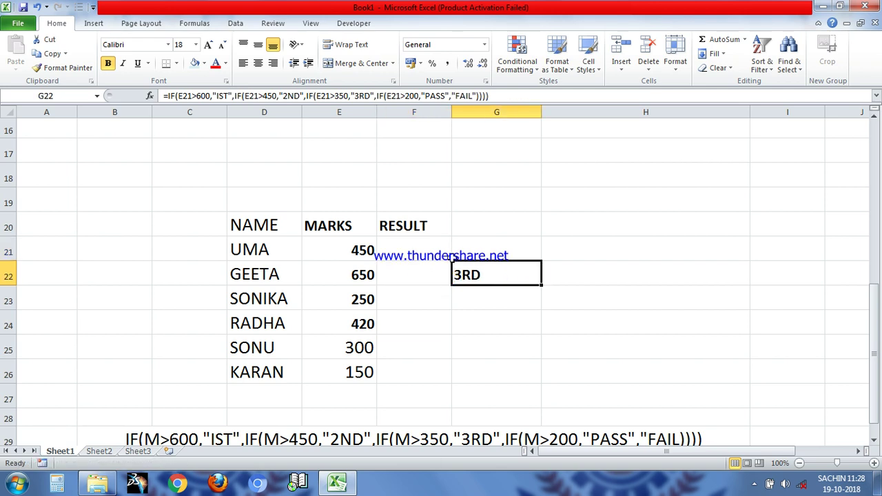
pyautogui.hotkey('ctrl', 'z')
pyautogui.hotkey('ctrl', 'z')
pyautogui.moveTo(453, 261); pyautogui.dragTo(441, 375)
pyautogui.click(405, 277)
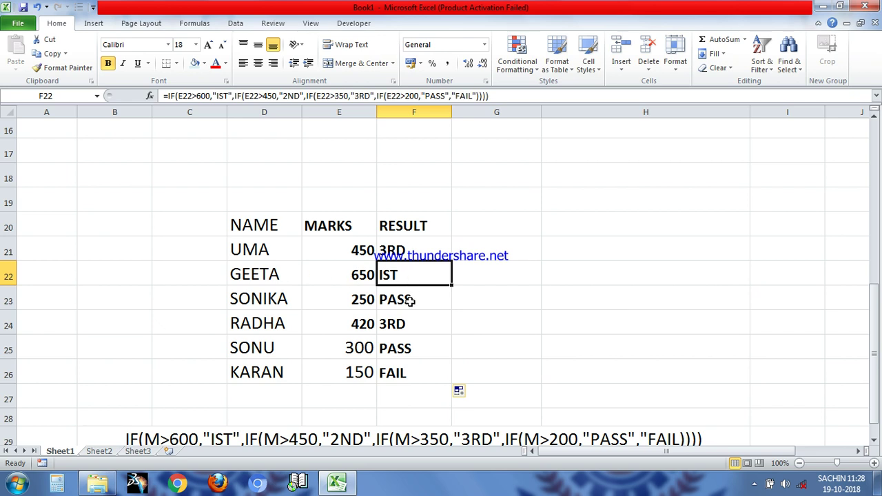
pyautogui.click(391, 375)
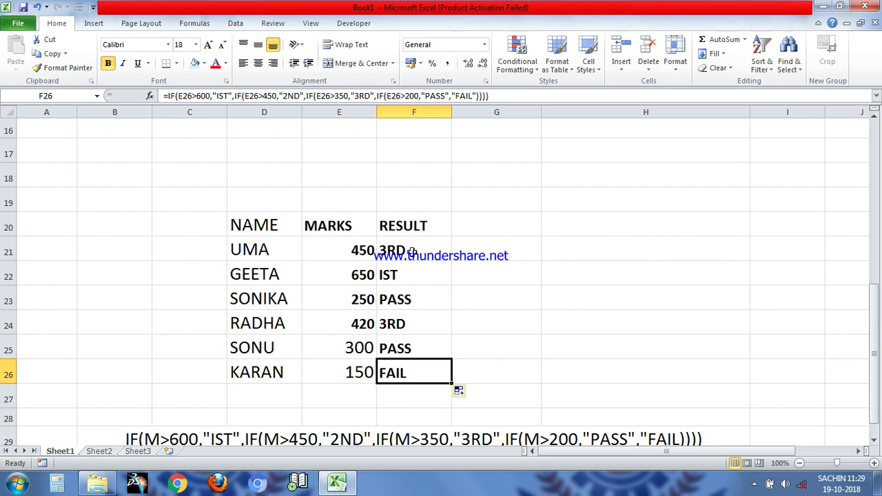
pyautogui.moveTo(412, 252); pyautogui.dragTo(415, 384)
pyautogui.click(583, 297)
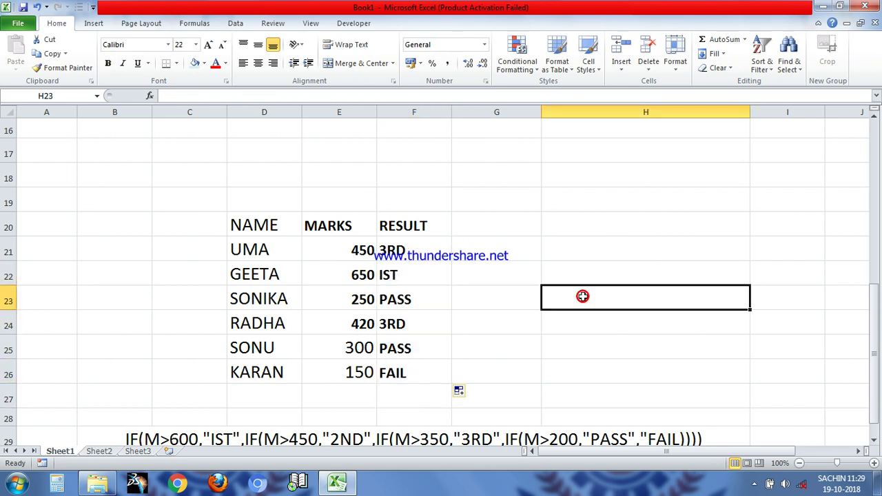